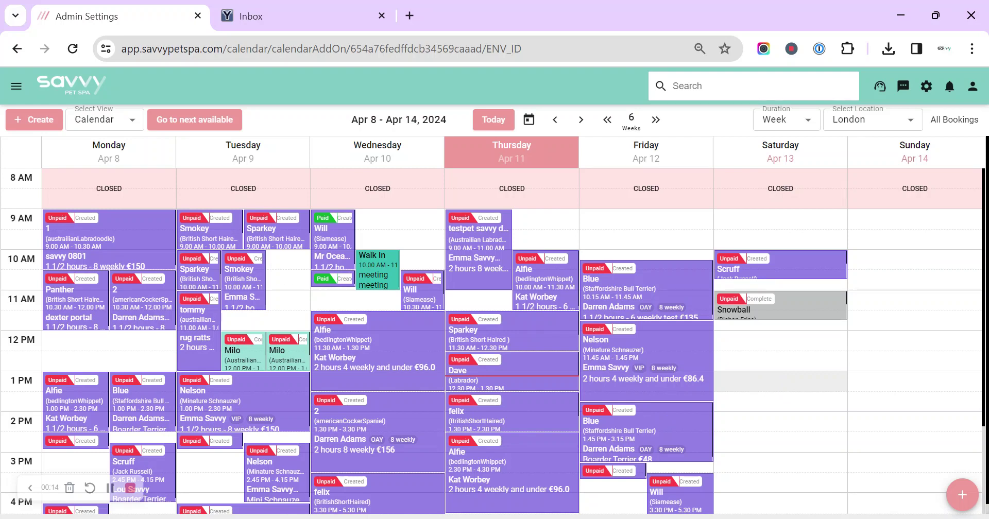
Start a Saturday 13th appointment for a new customer, then dismiss the appointment form.
click(790, 385)
click(549, 192)
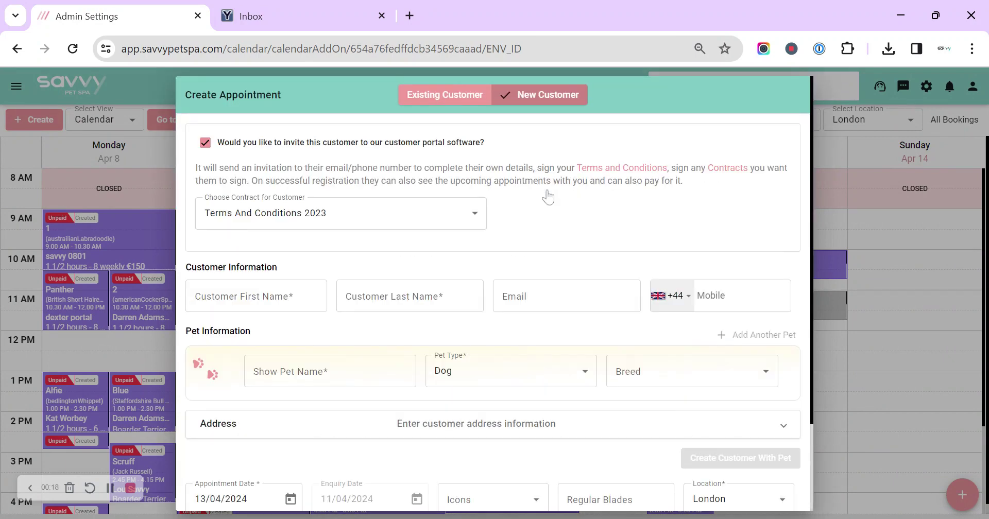
click(143, 159)
Bring up the blank Create Customer form via Create New > Customer.
click(31, 126)
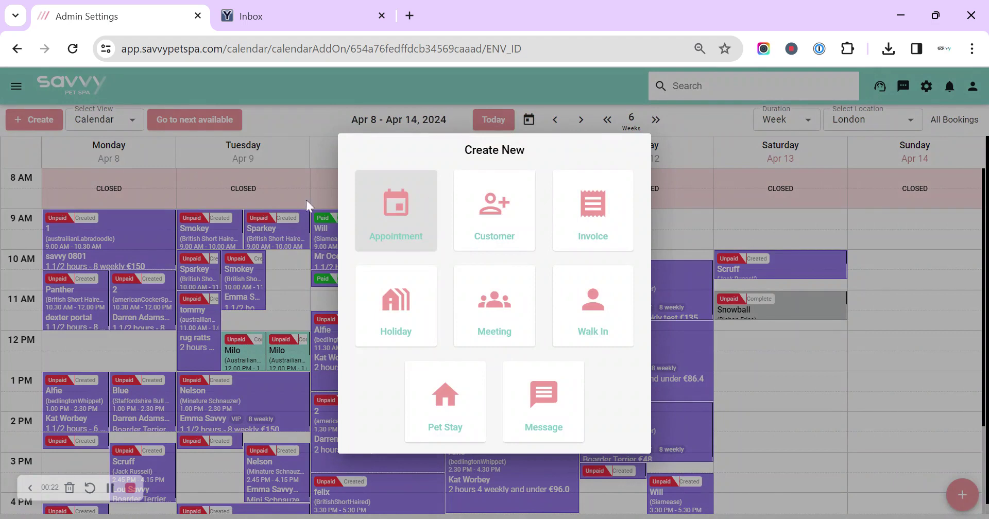
click(482, 198)
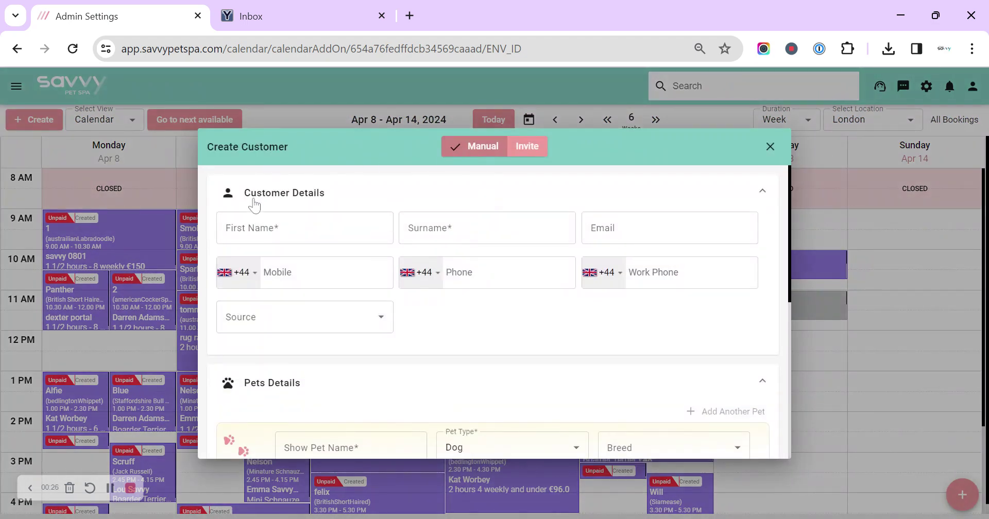
scroll(362, 296, down, 10)
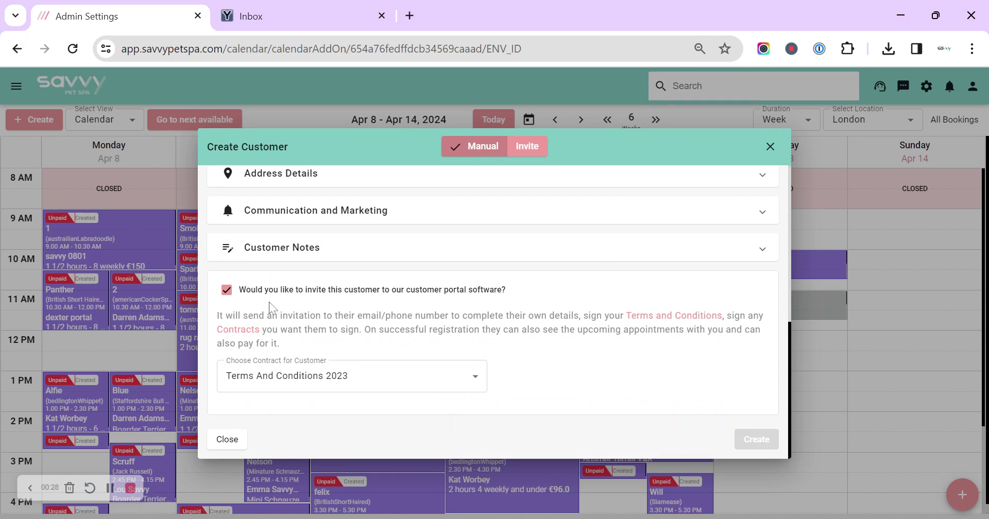
scroll(277, 305, up, 10)
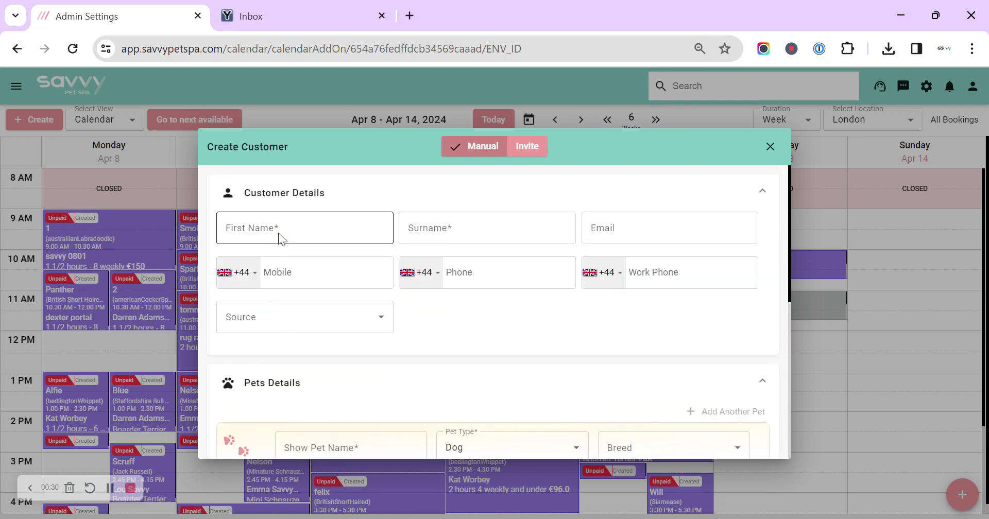
Enter the customer's e-mail address, first name and surname.
click(603, 228)
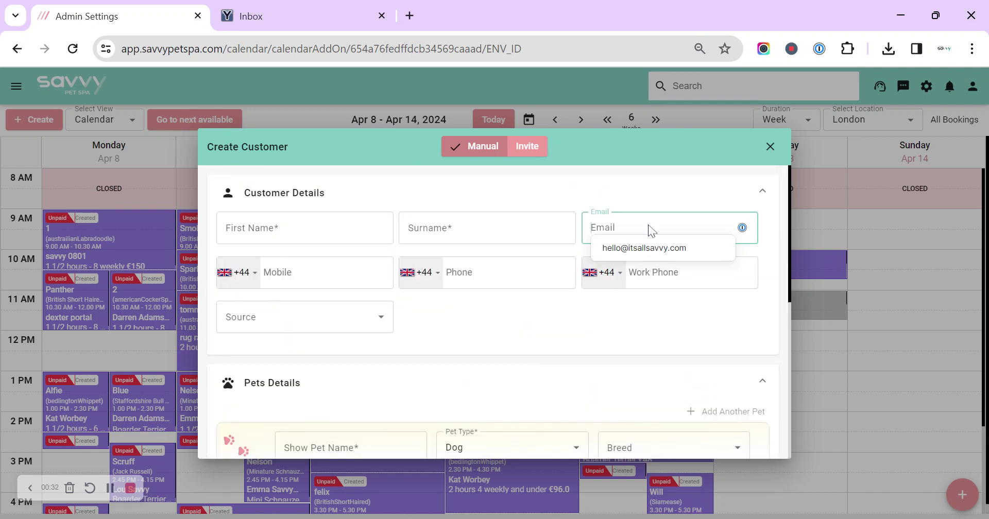
key(ctrl+v)
click(386, 229)
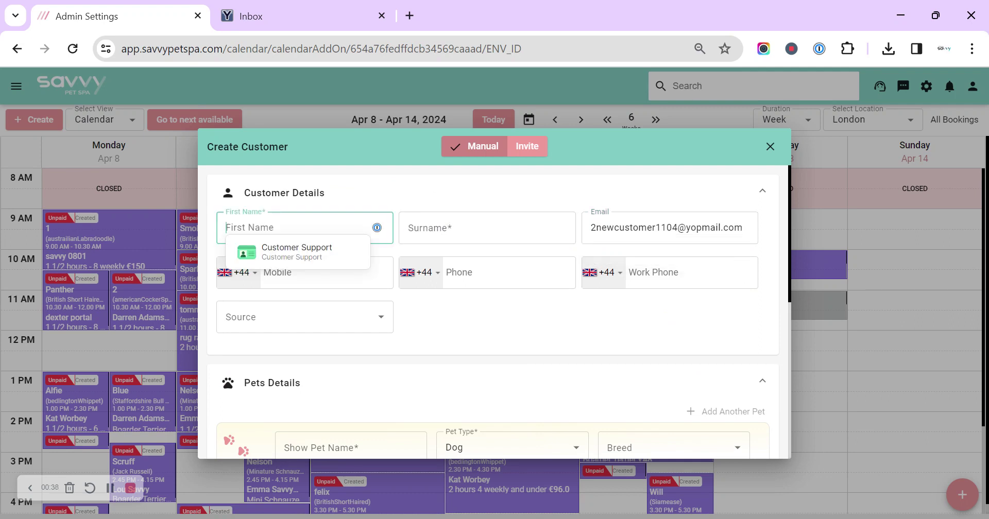
text(mis)
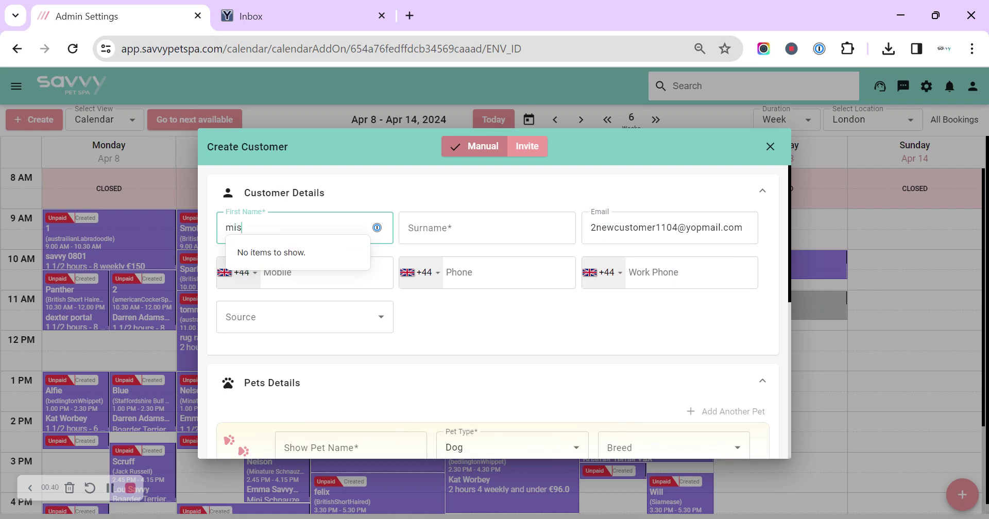
text(s)
key(Tab)
text(emm)
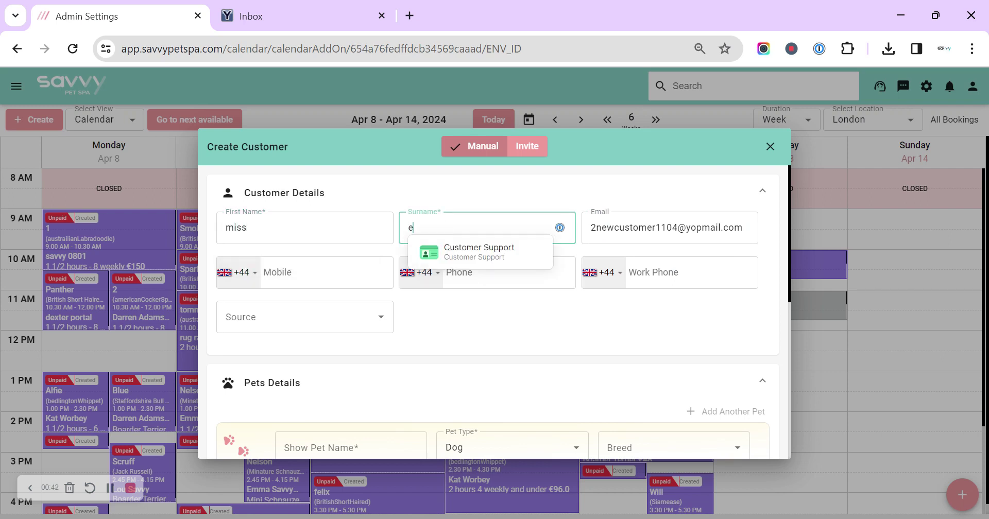
click(472, 322)
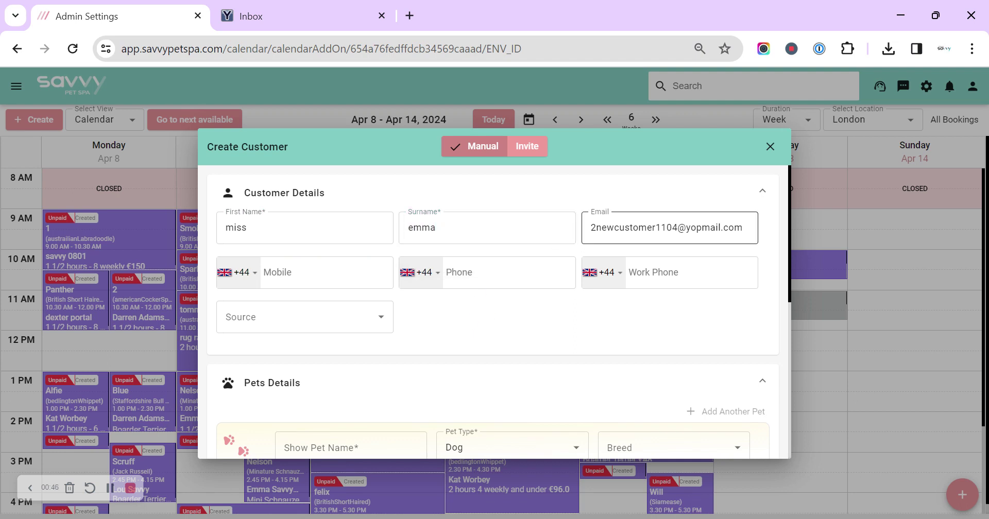
Add the Beagle pet wilson, choose the Terms and Conditions 2024 contract, and create the customer.
scroll(515, 309, down, 2)
click(350, 370)
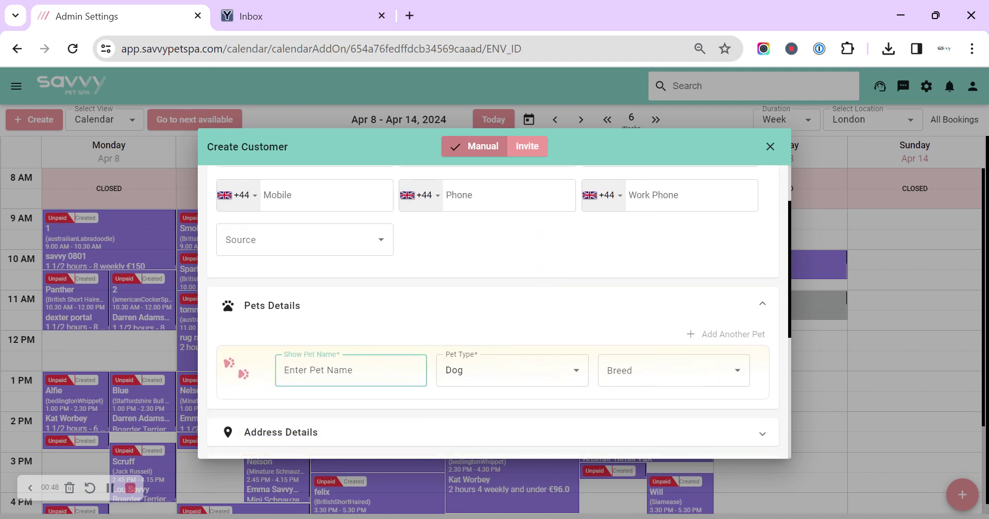
text(wilson)
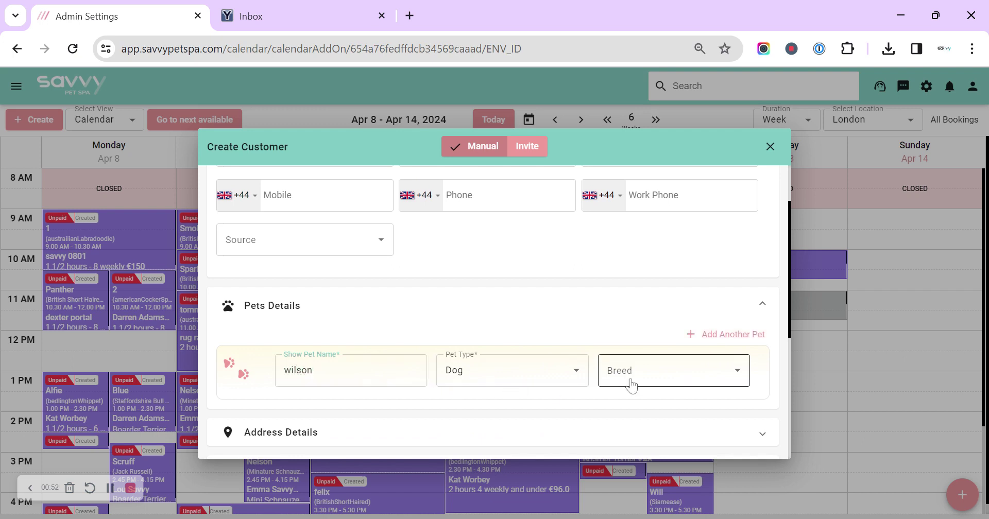
click(630, 381)
click(643, 347)
scroll(641, 340, down, 5)
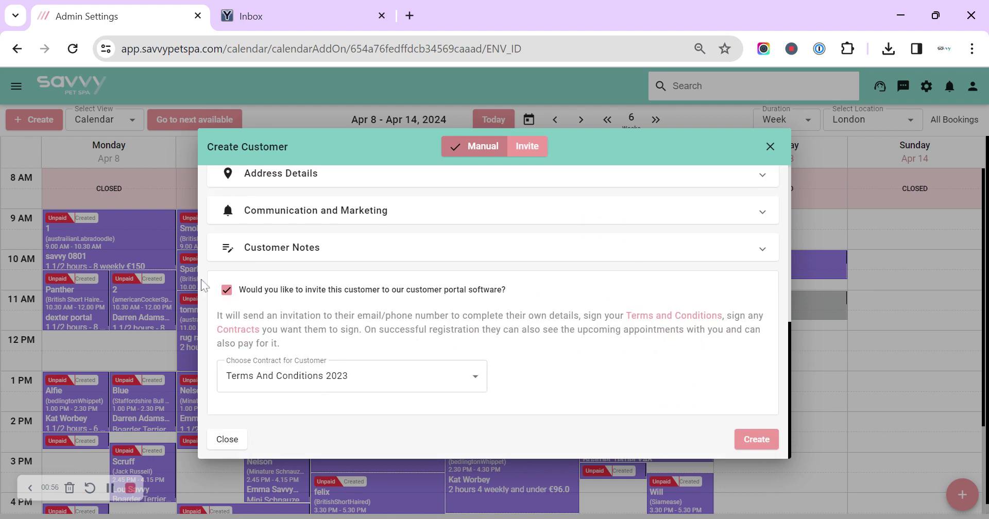
click(286, 378)
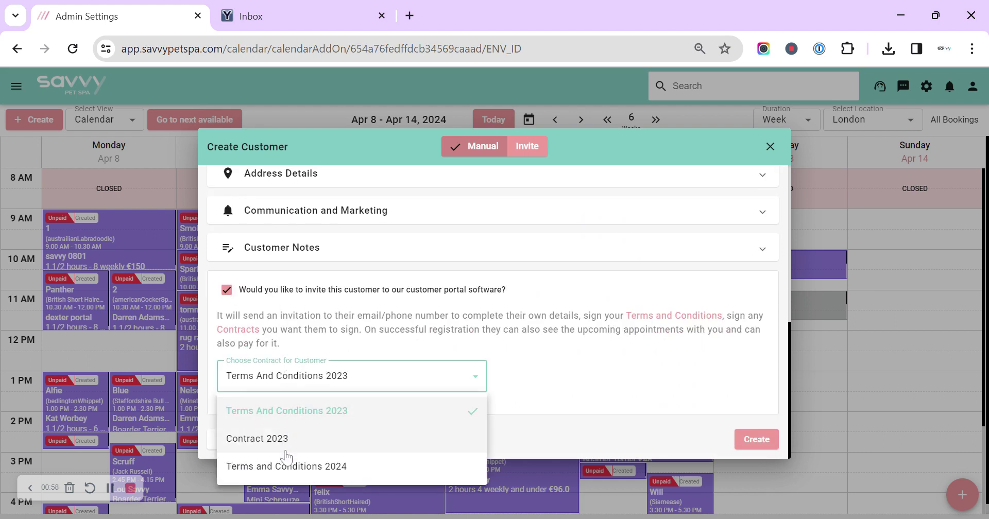
click(286, 466)
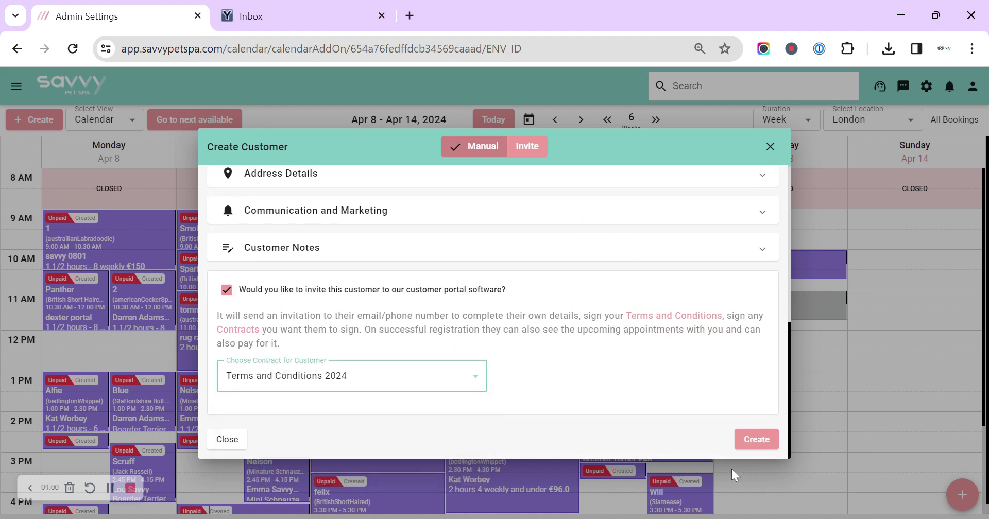
click(757, 440)
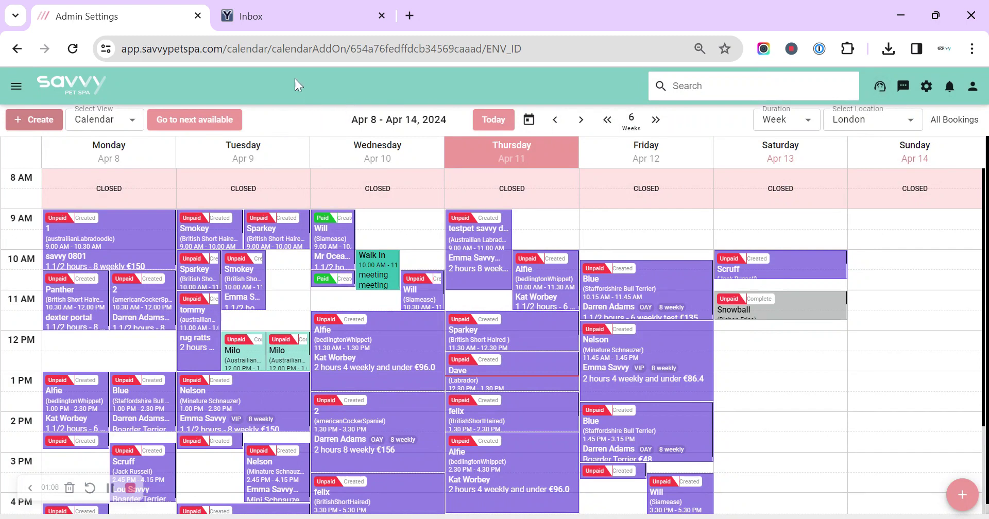
Refresh the customer's YOPmail inbox and follow the Welcome On Board email's registration link.
click(296, 21)
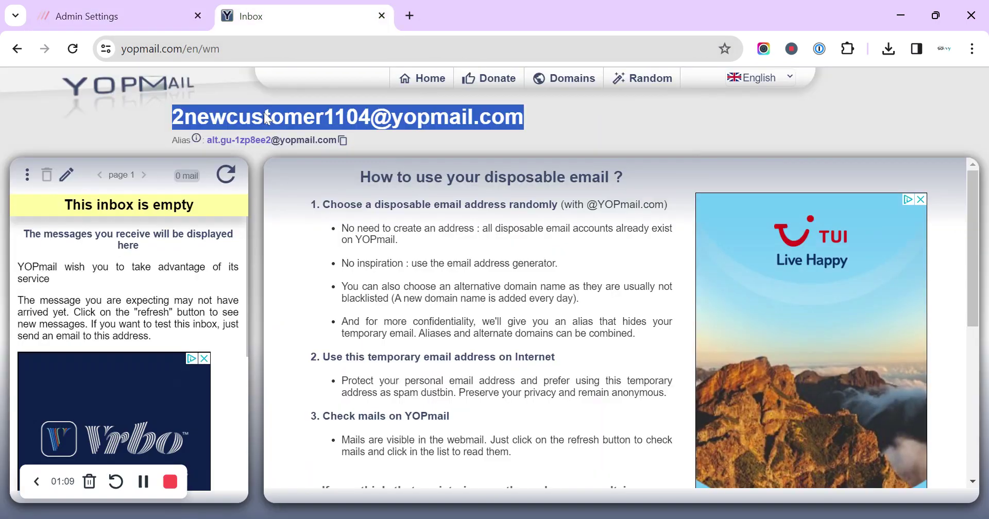
click(226, 175)
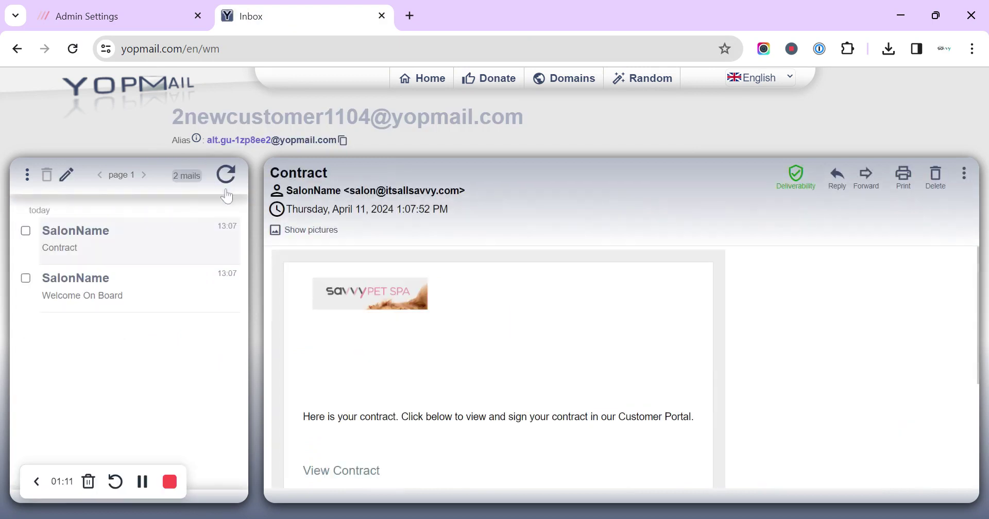
click(137, 305)
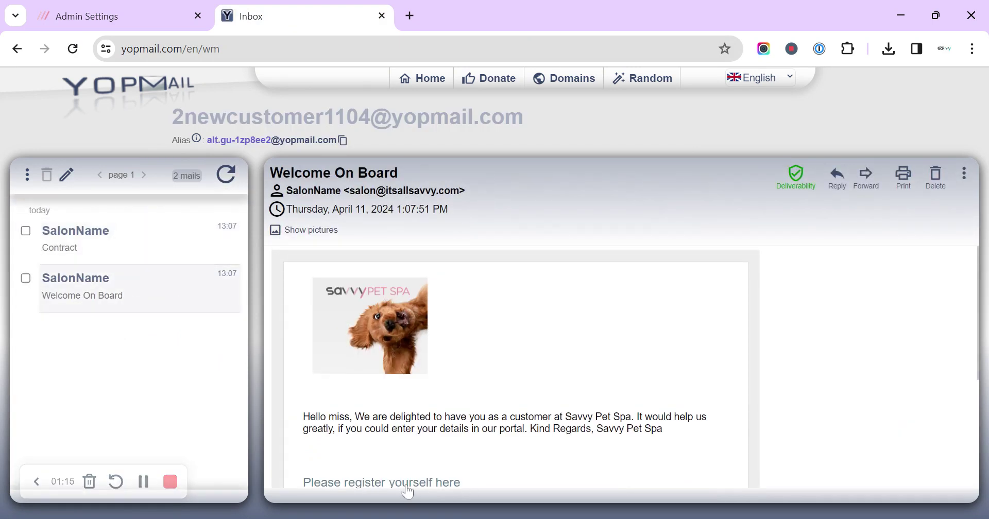
scroll(450, 453, down, 4)
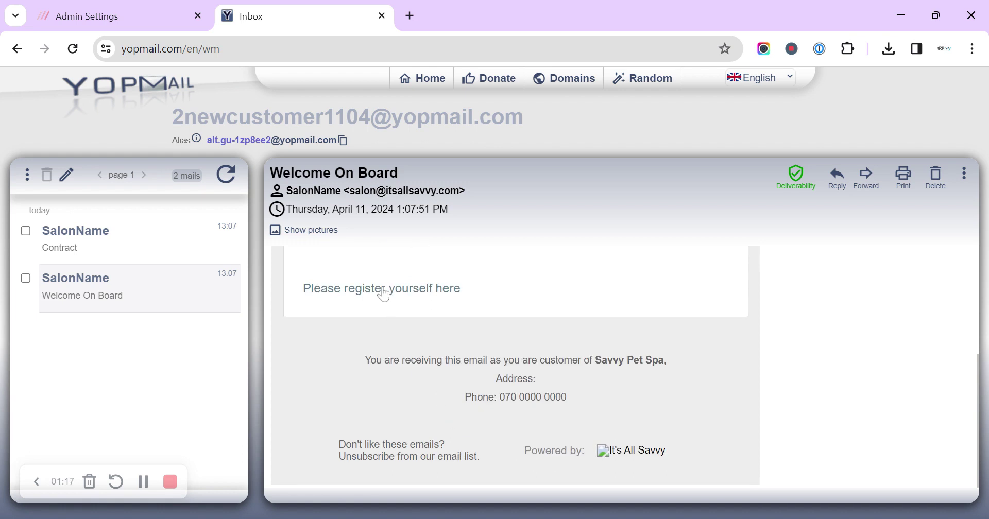
click(385, 293)
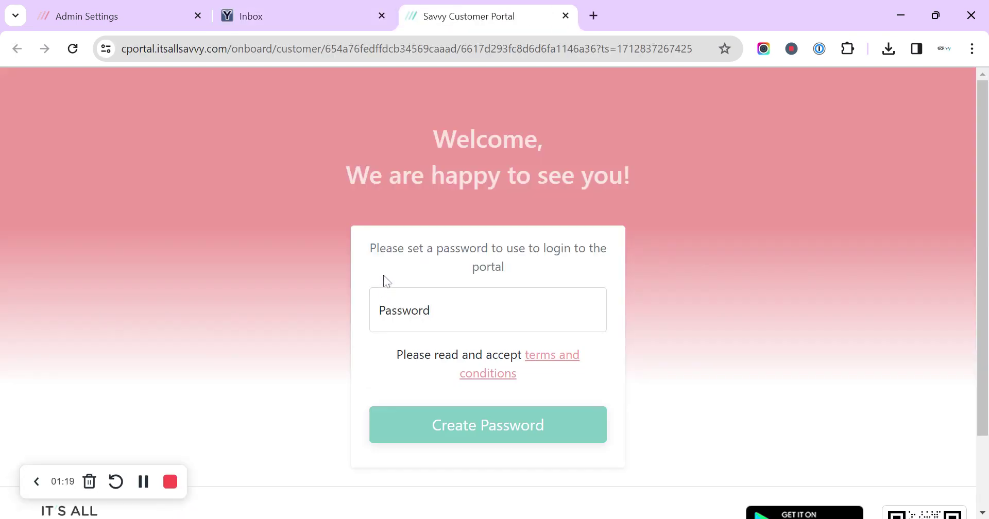
Enter a new portal password, accept the terms and conditions, and create the password.
click(385, 309)
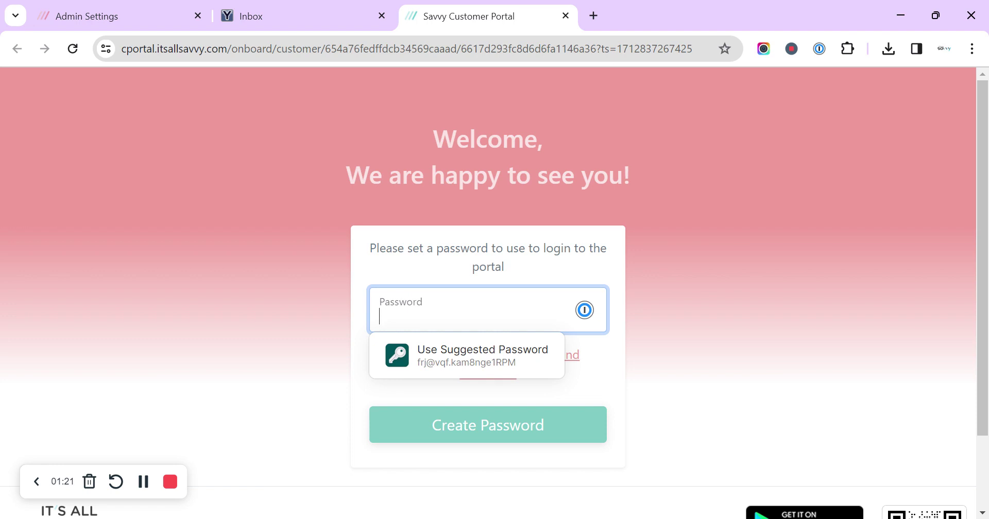
text(••)
click(371, 374)
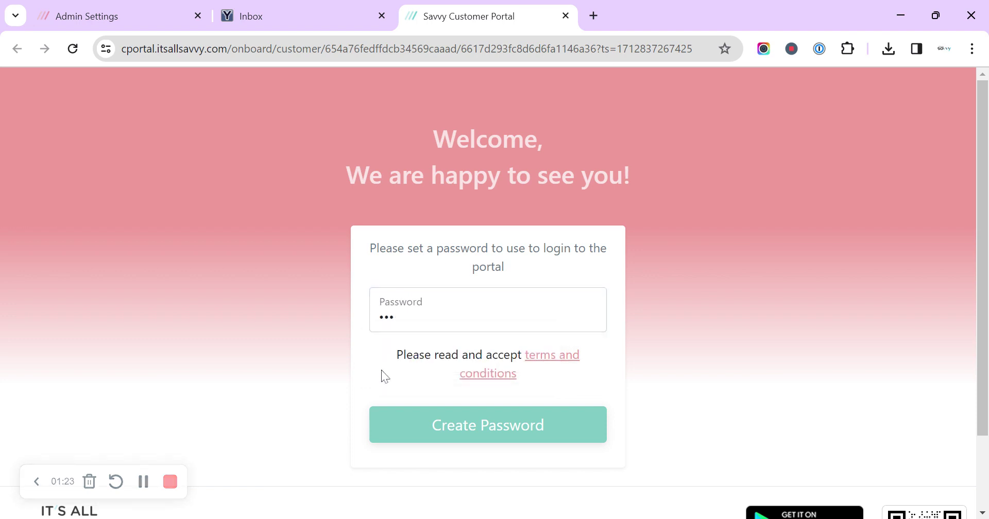
click(549, 364)
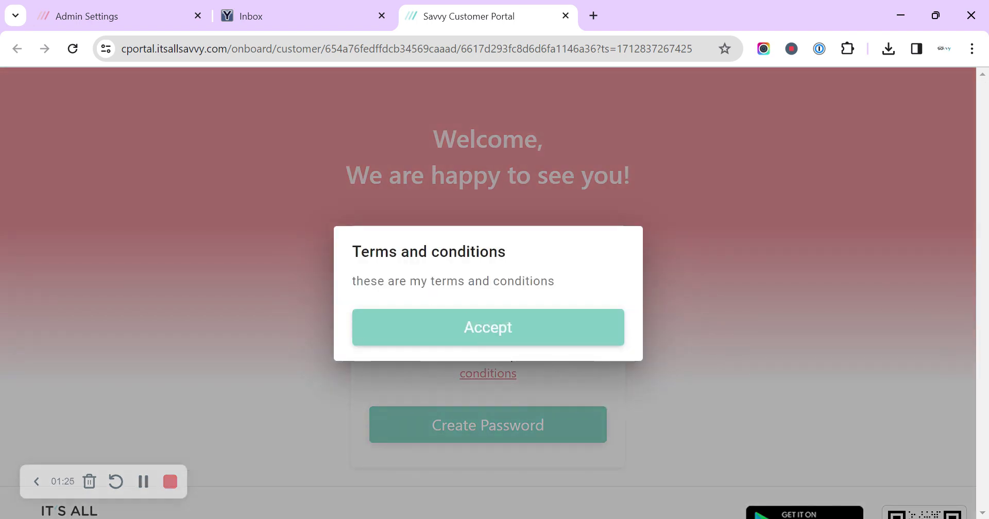
drag(548, 281, 357, 283)
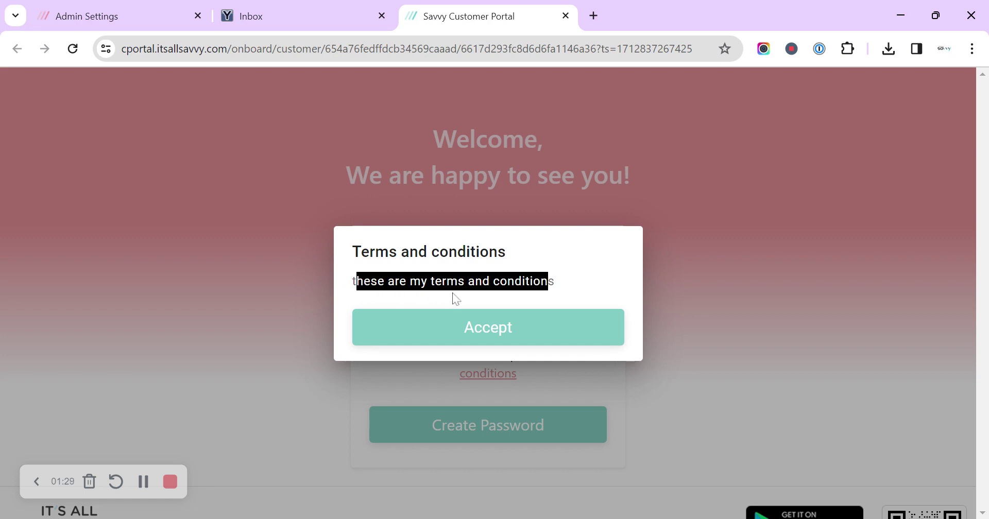
click(492, 335)
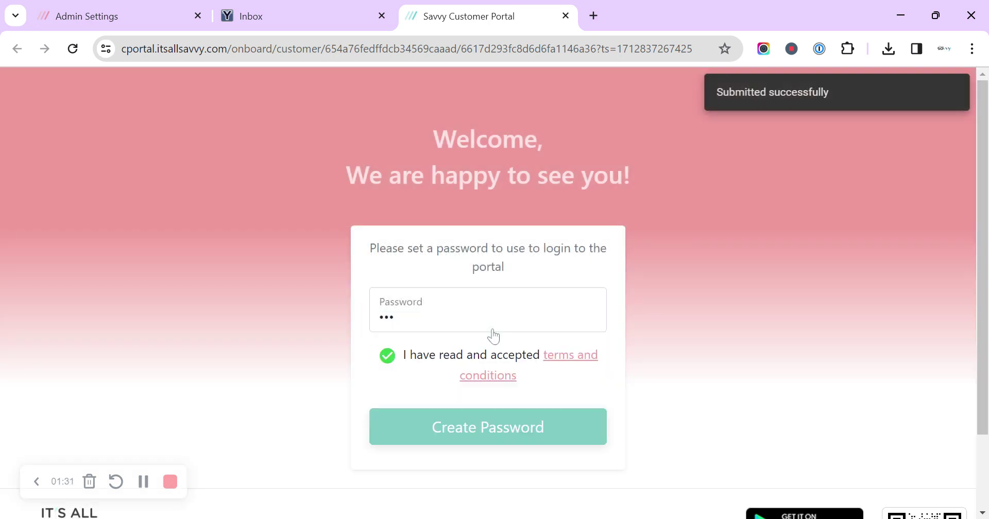
click(434, 422)
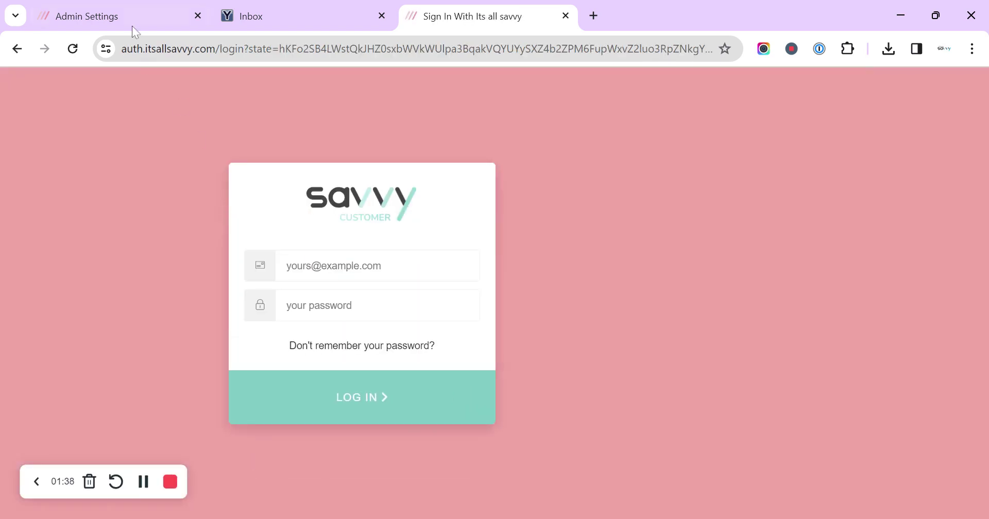
Copy the customer's e-mail address from the YOPmail mailbox.
click(131, 25)
click(340, 28)
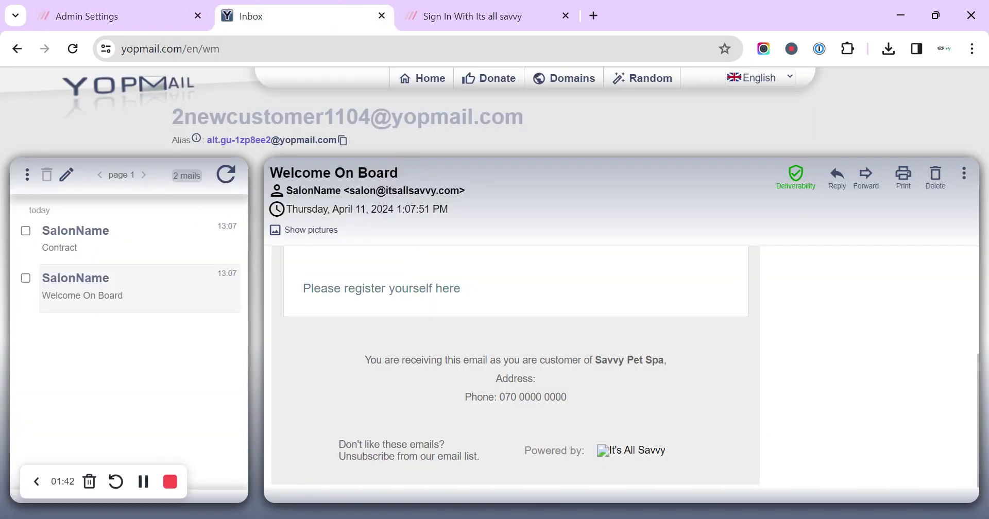
drag(524, 118, 173, 121)
key(ctrl+c)
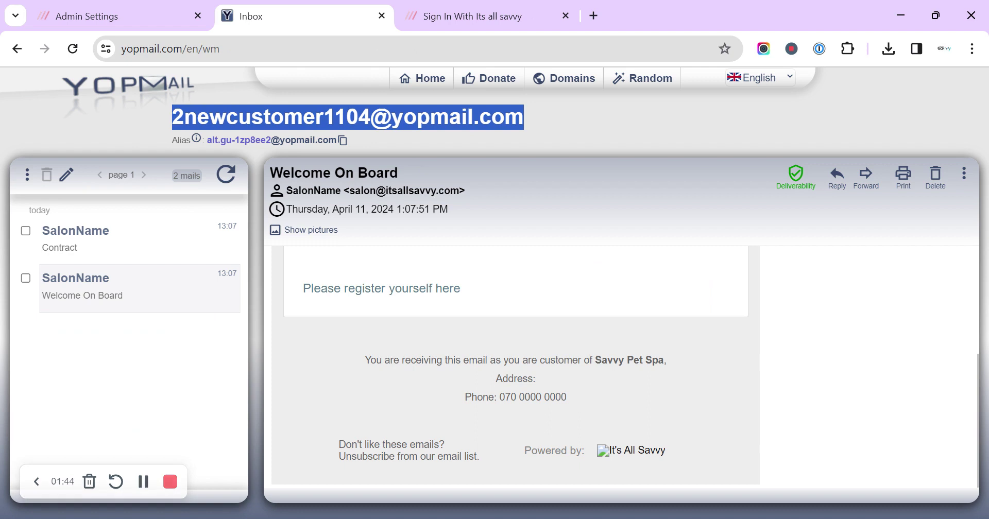
Log in to the portal with the pasted e-mail and the new password.
click(440, 20)
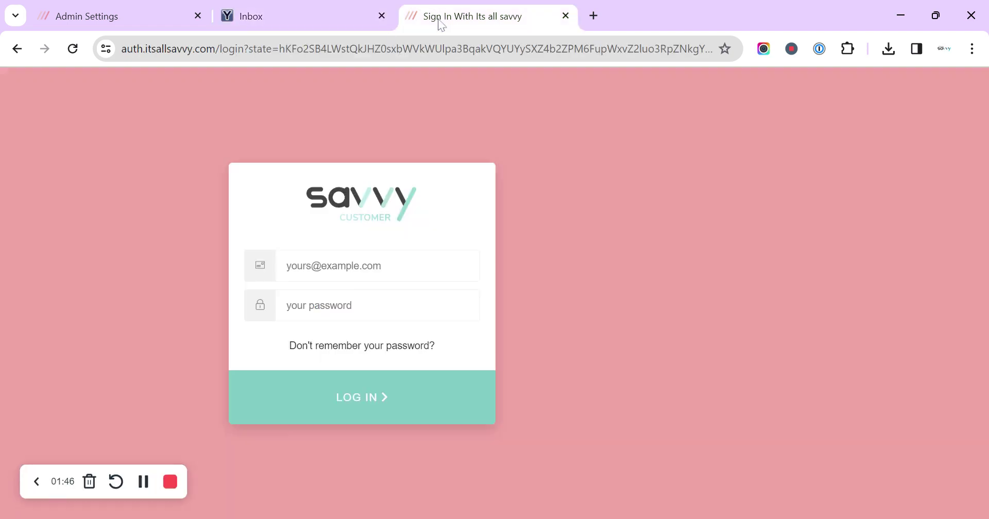
click(325, 269)
key(ctrl+v)
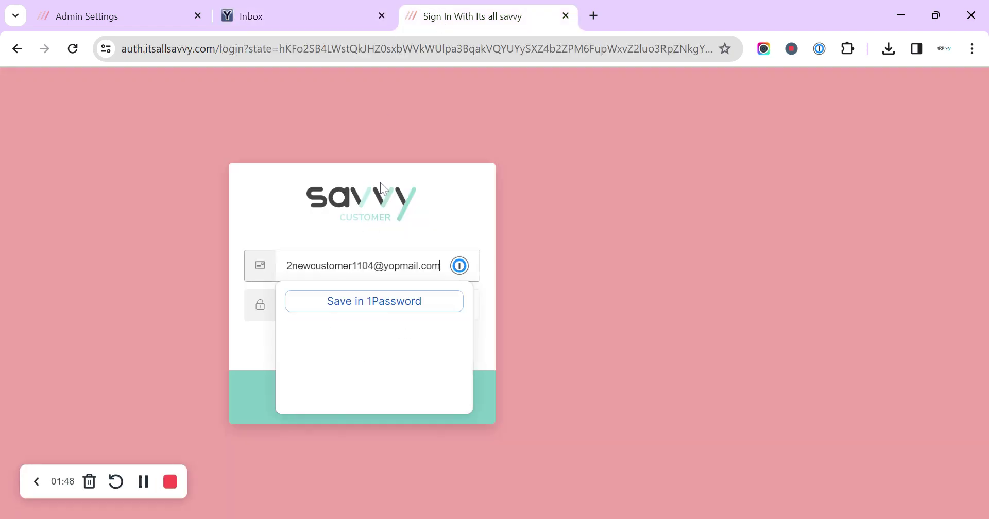
key(Tab)
text(123)
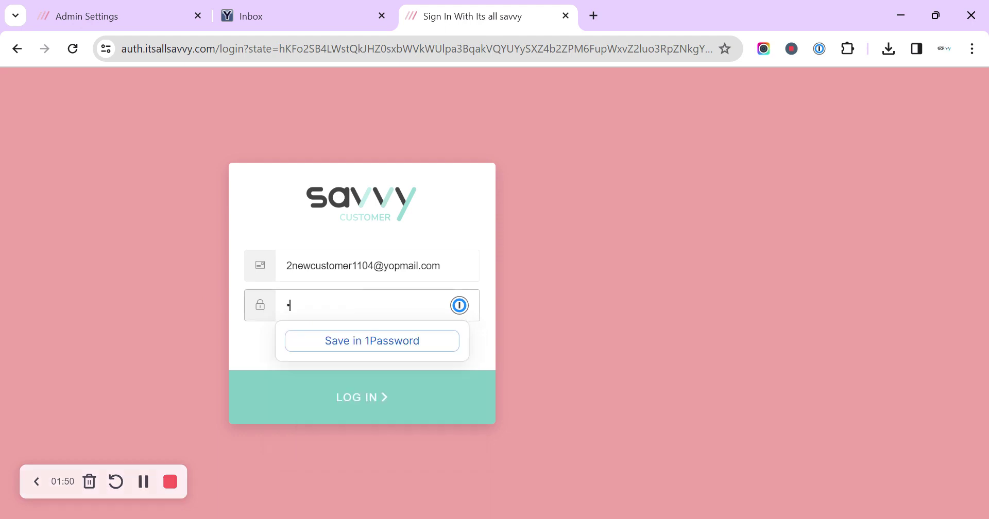
click(370, 408)
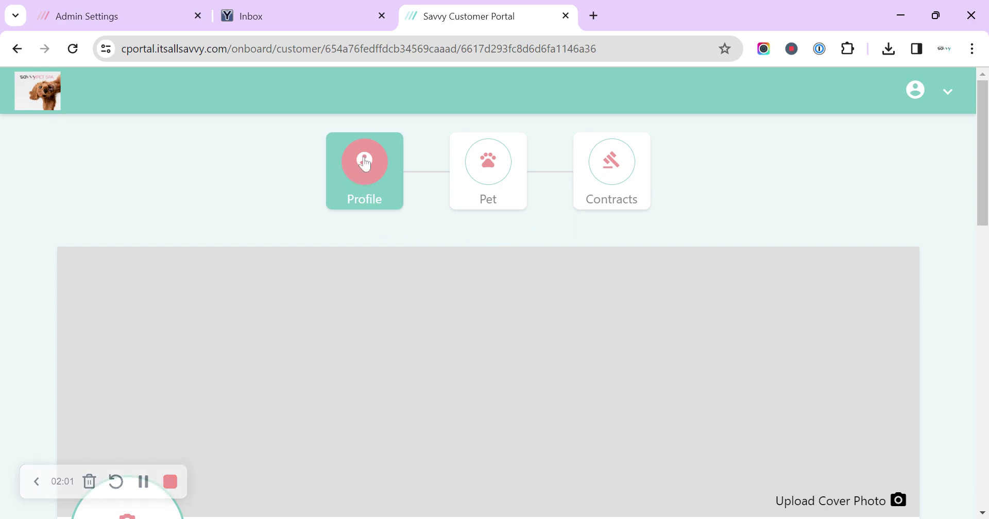
Enter the customer's mobile number in the profile.
scroll(415, 271, down, 6)
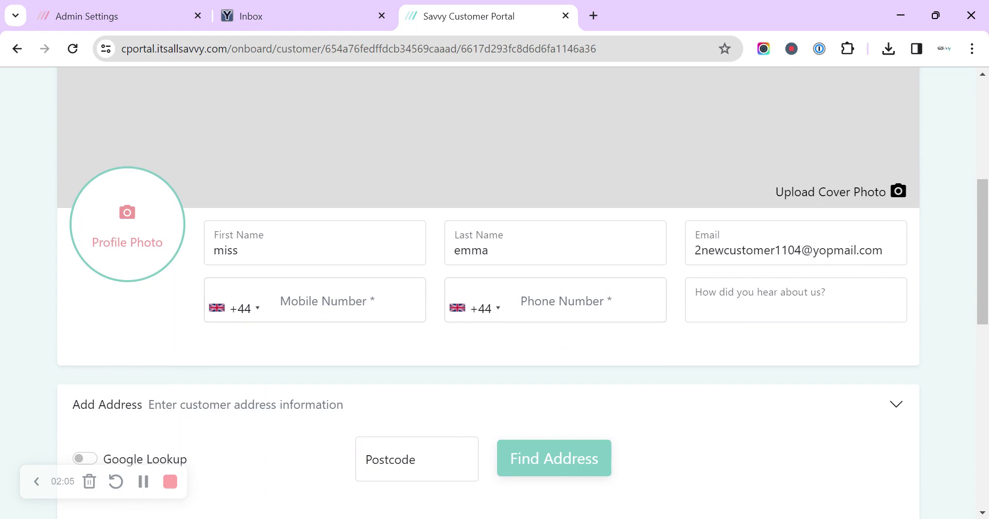
click(281, 301)
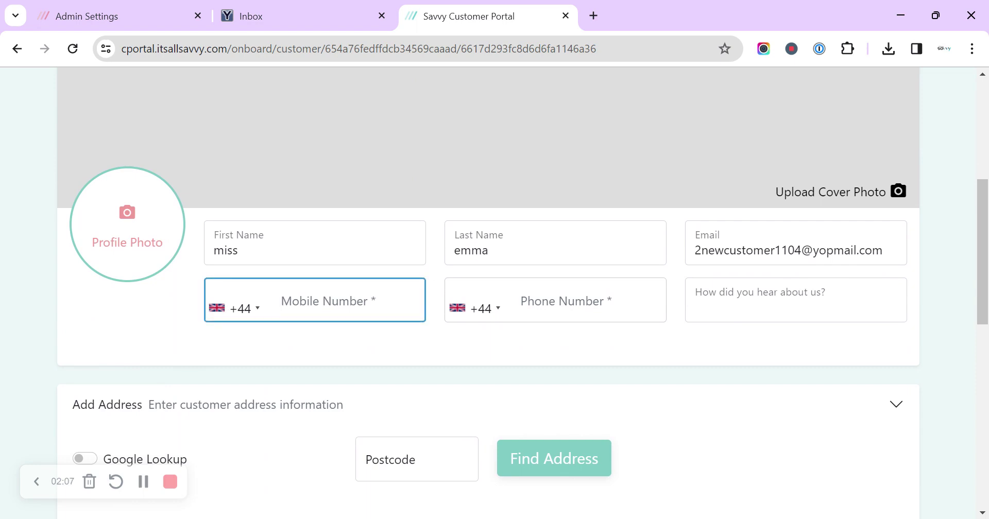
text(07000000)
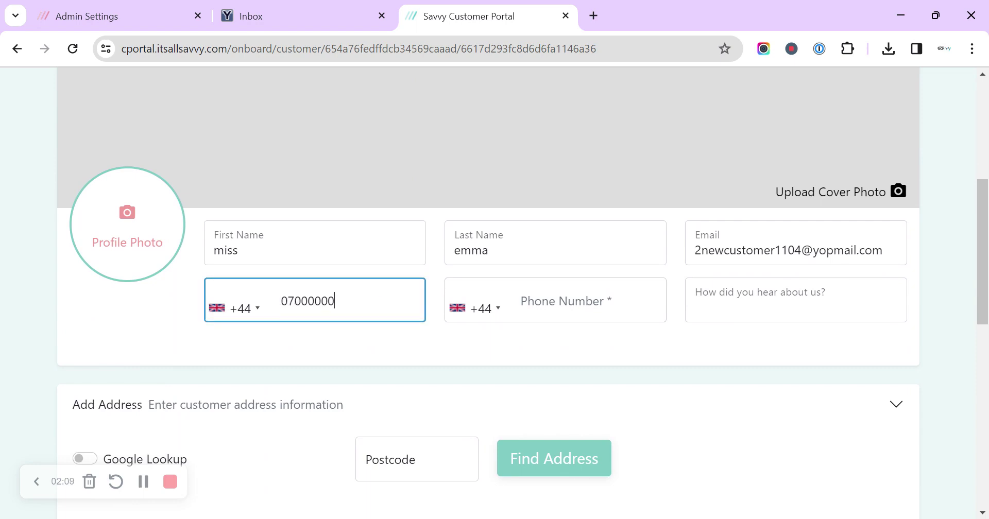
text(000)
click(383, 345)
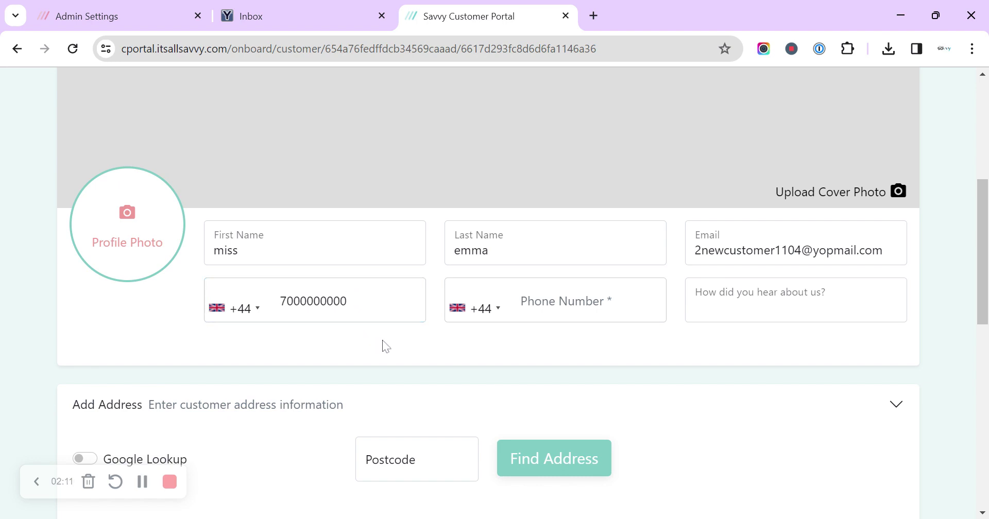
Set 'How did you hear about us?' to 'facebook - local group' and save the profile.
click(775, 307)
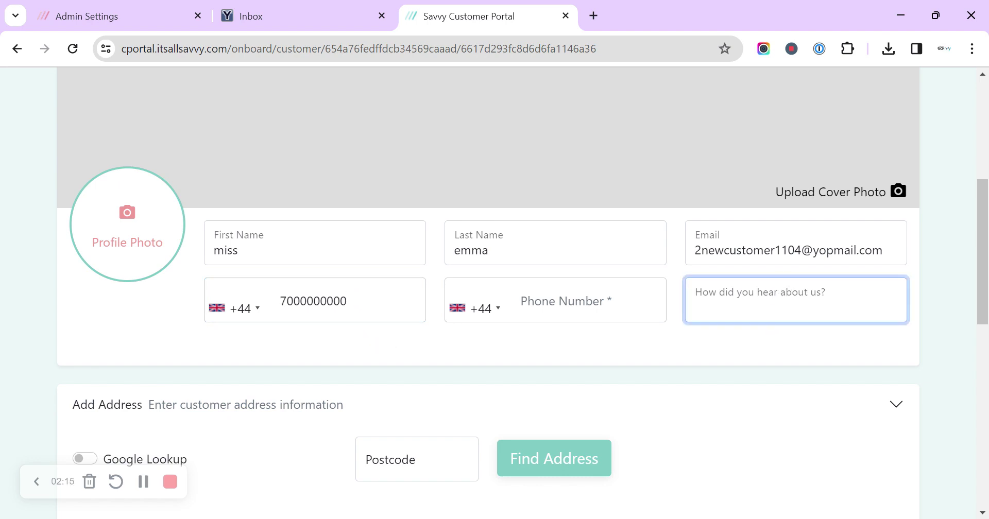
text(facebook - local group)
click(563, 353)
scroll(565, 353, down, 5)
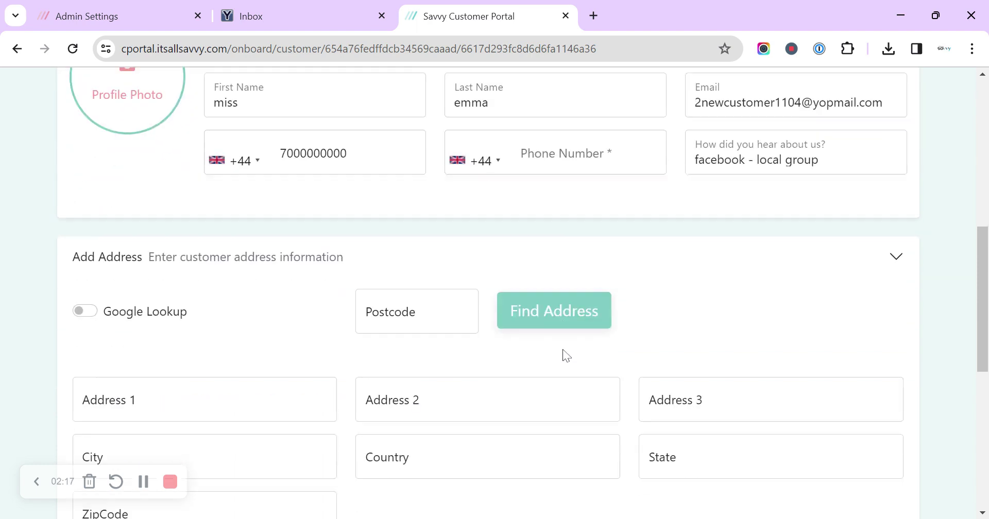
scroll(481, 285, down, 6)
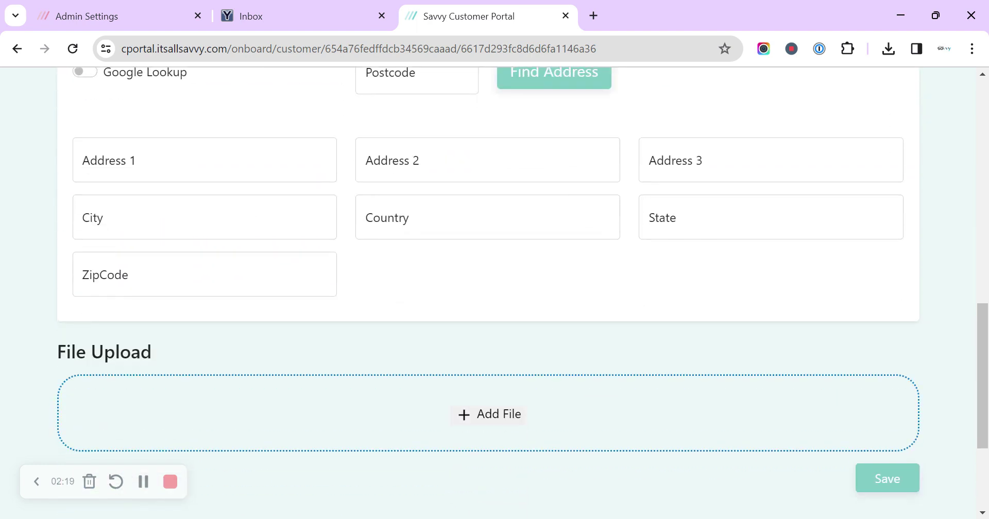
click(887, 330)
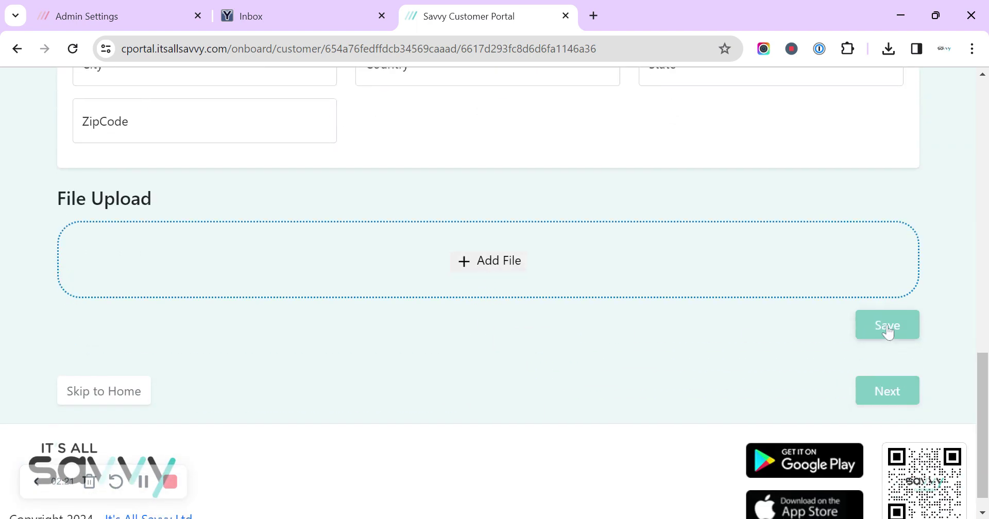
click(883, 393)
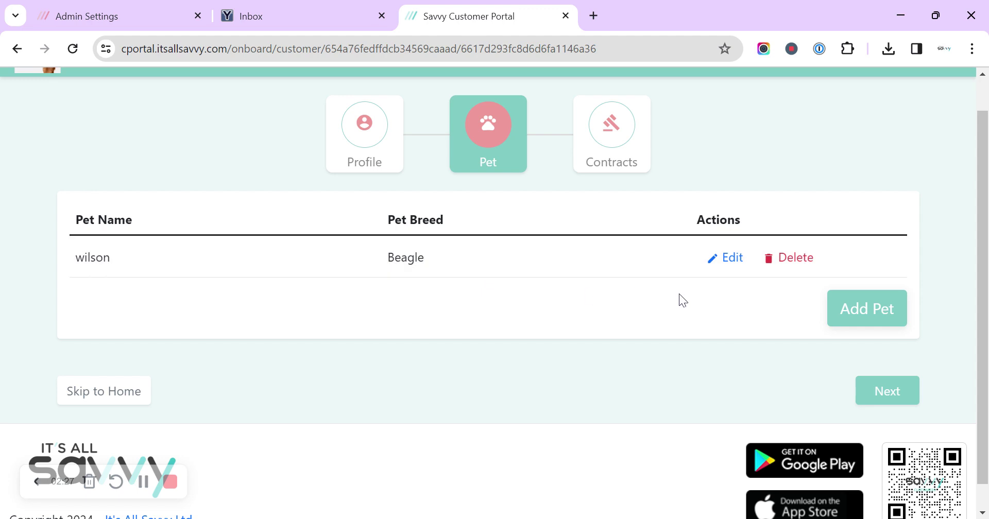
Set wilson's date of birth to 12 June 2023.
click(720, 266)
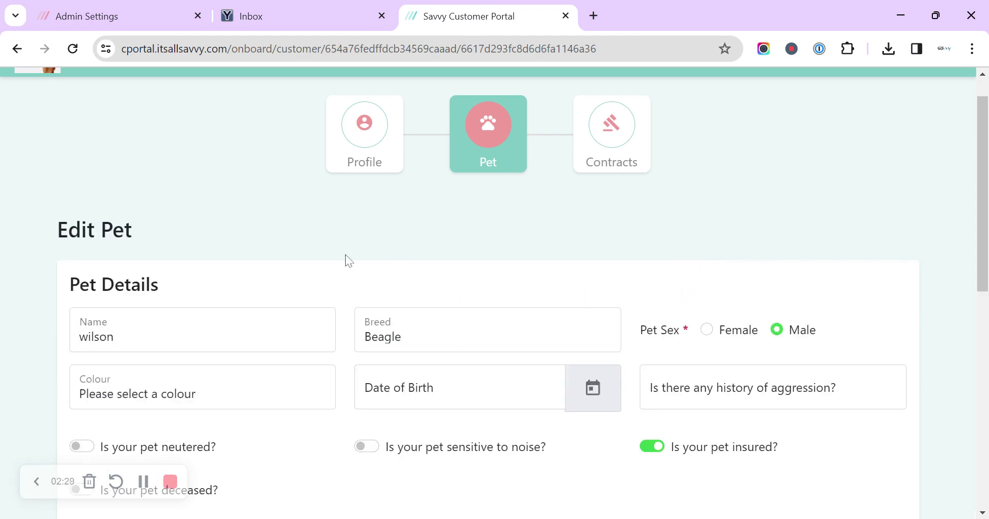
scroll(340, 281, down, 1)
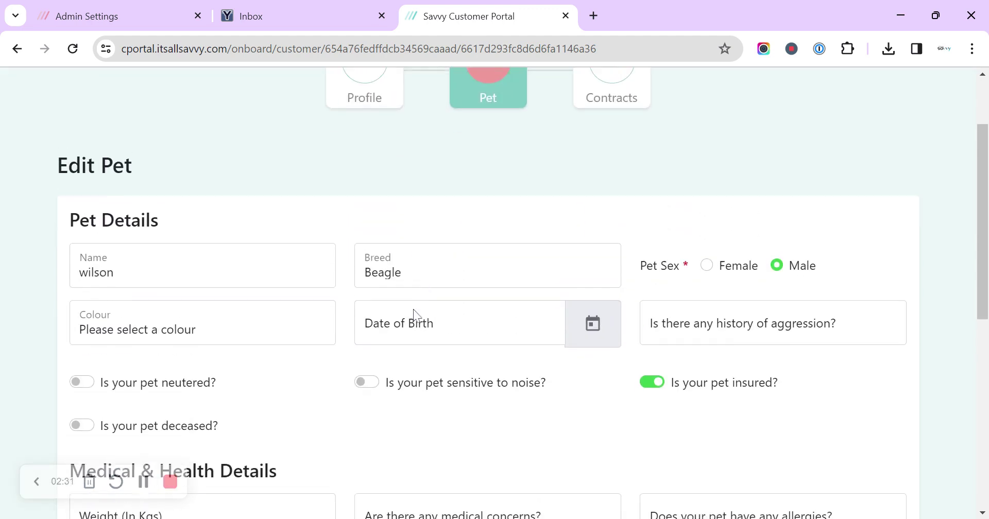
click(458, 316)
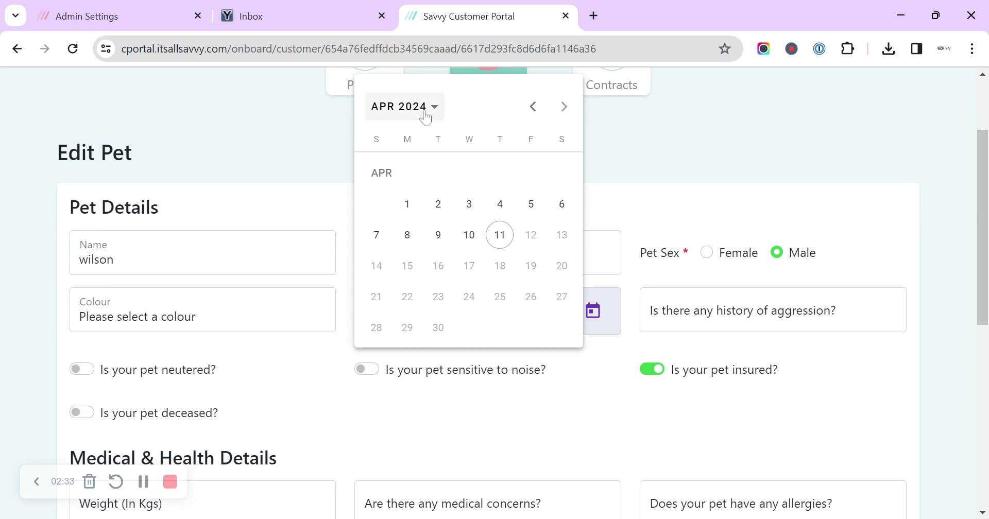
click(429, 107)
click(498, 311)
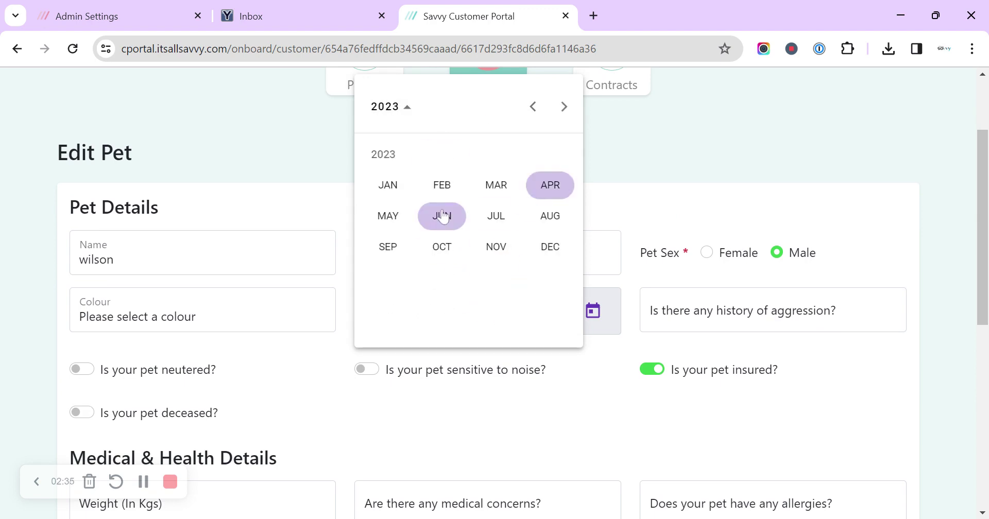
click(442, 216)
click(410, 238)
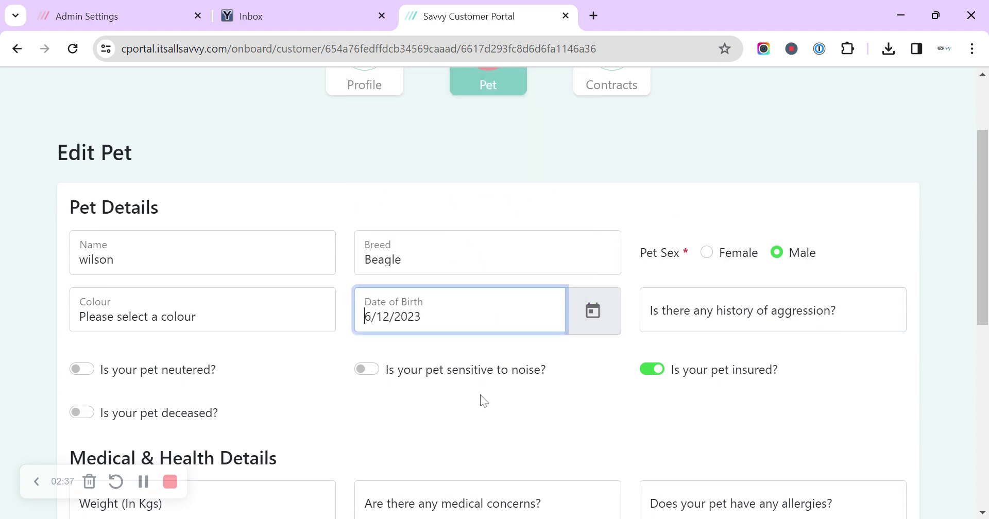
Set wilson's colour to Chocolate & Tan and save the pet details.
click(165, 319)
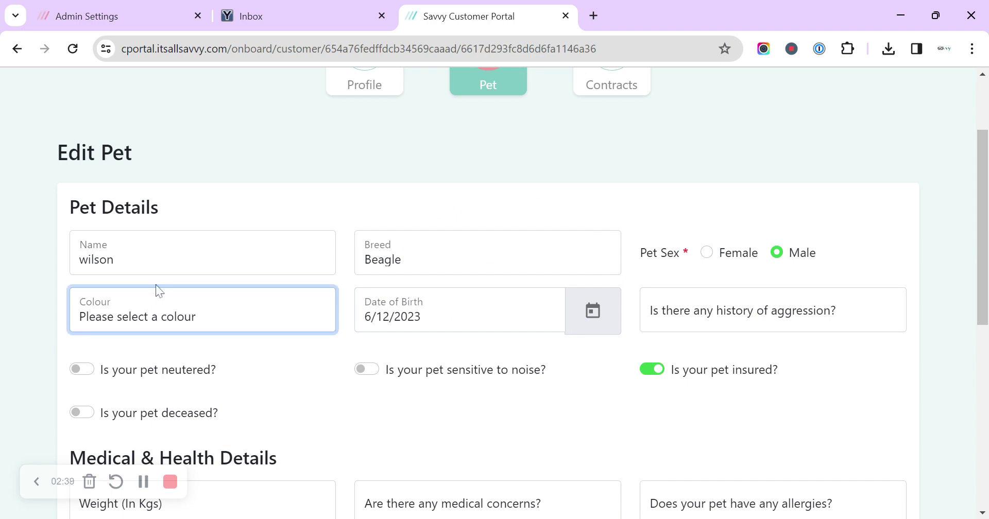
click(154, 248)
click(359, 421)
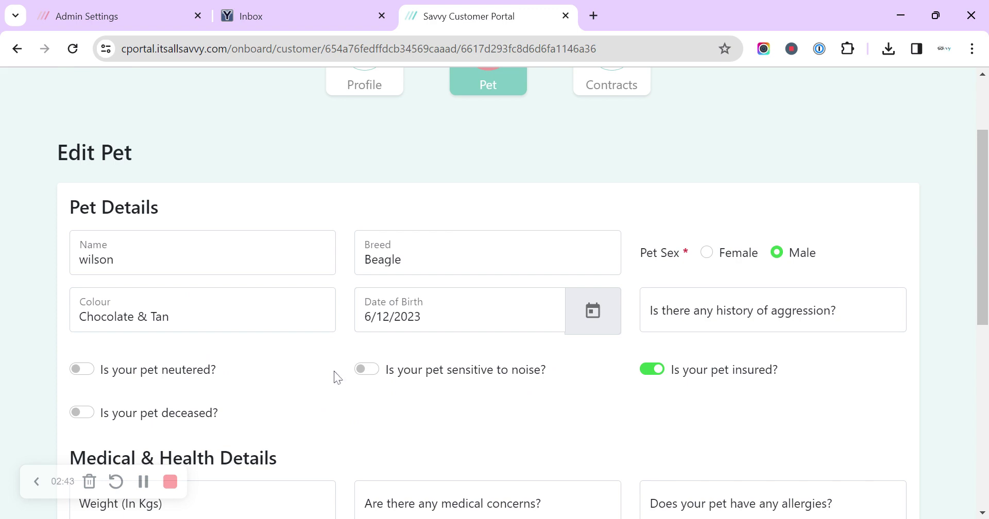
scroll(335, 376, down, 3)
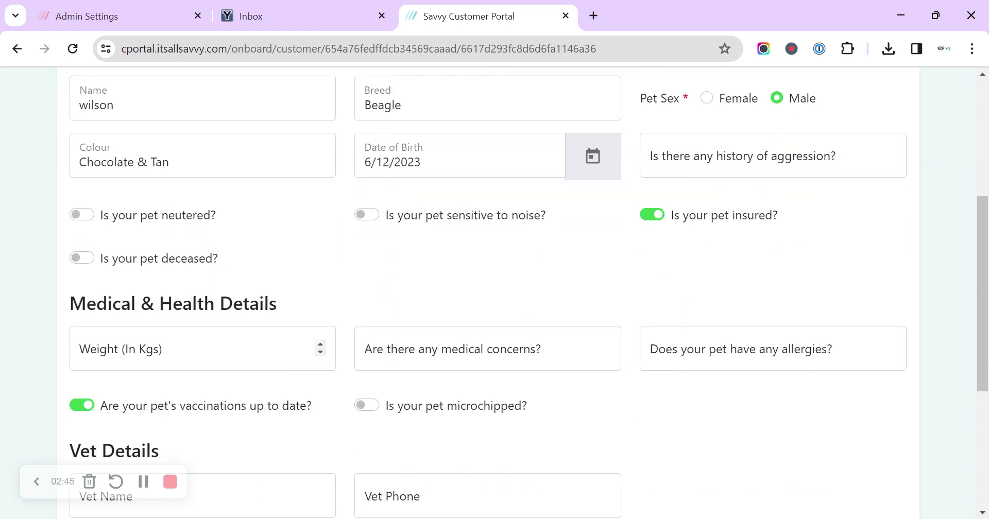
scroll(657, 360, down, 3)
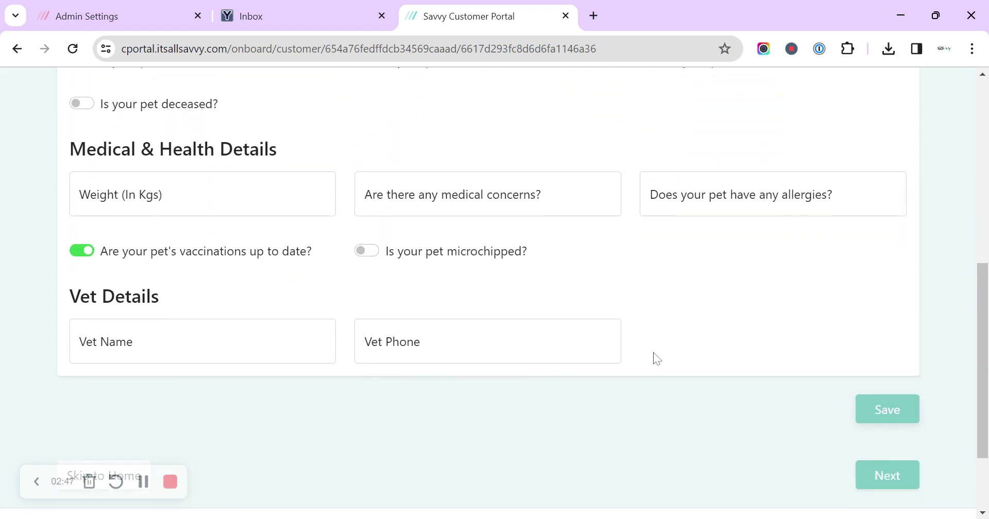
click(879, 410)
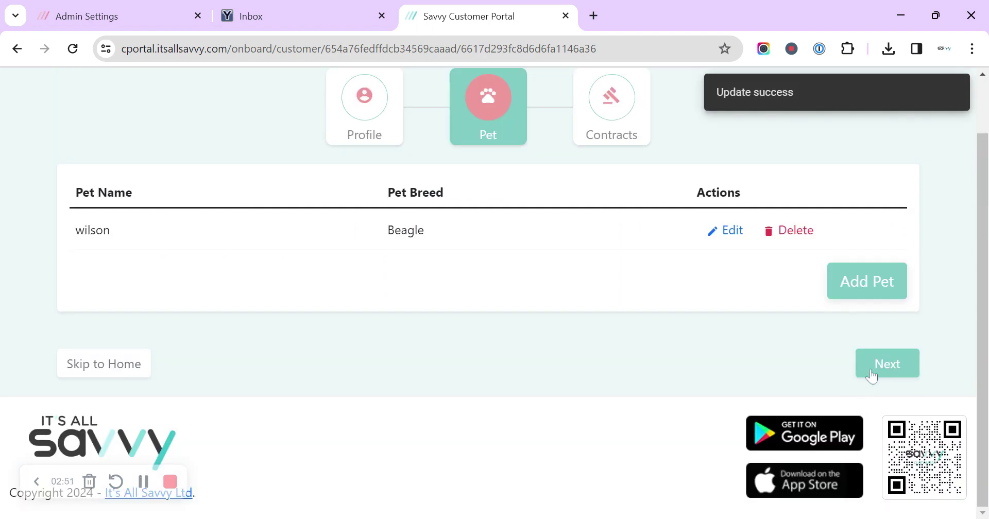
click(871, 377)
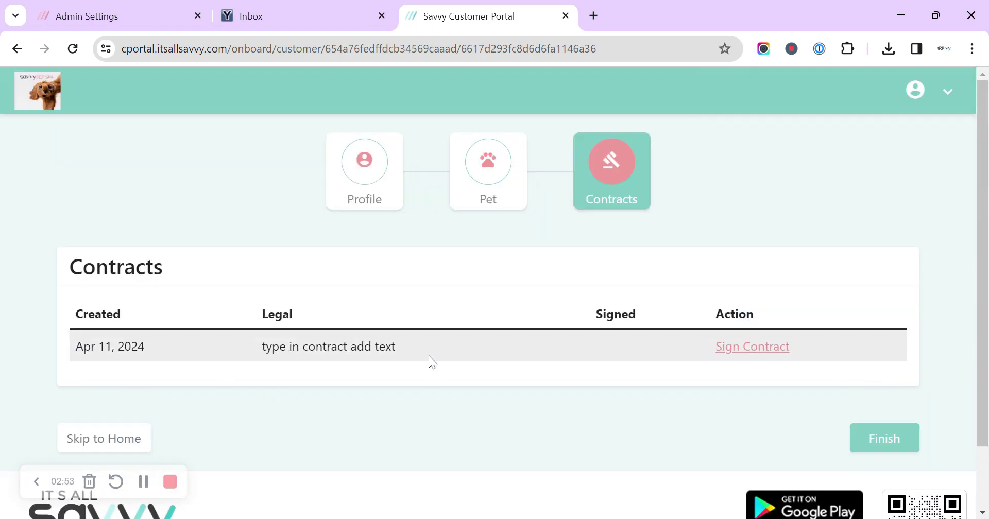
Open the pending Terms & Conditions contract with Sign Contract.
click(738, 348)
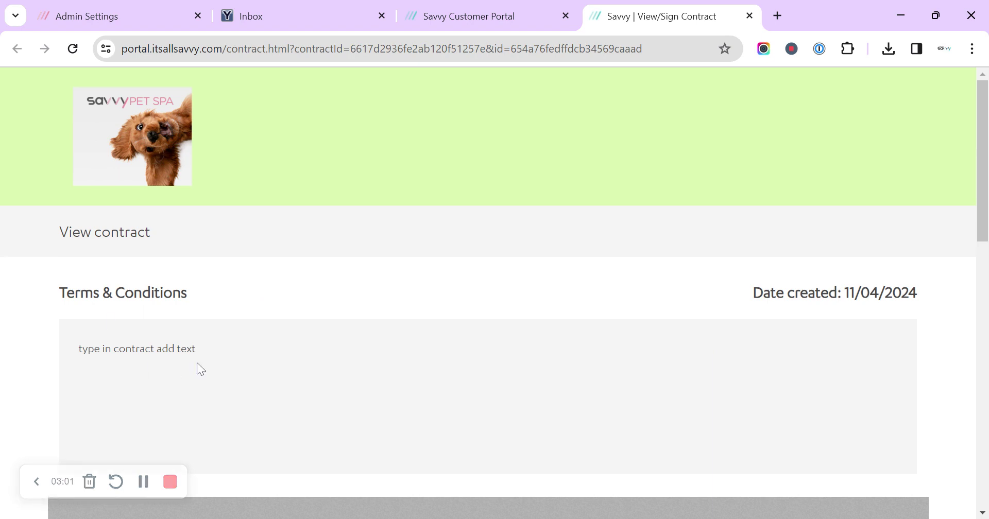
Draw a signature on the pad, accept the contract, and acknowledge the success message.
scroll(205, 356, down, 7)
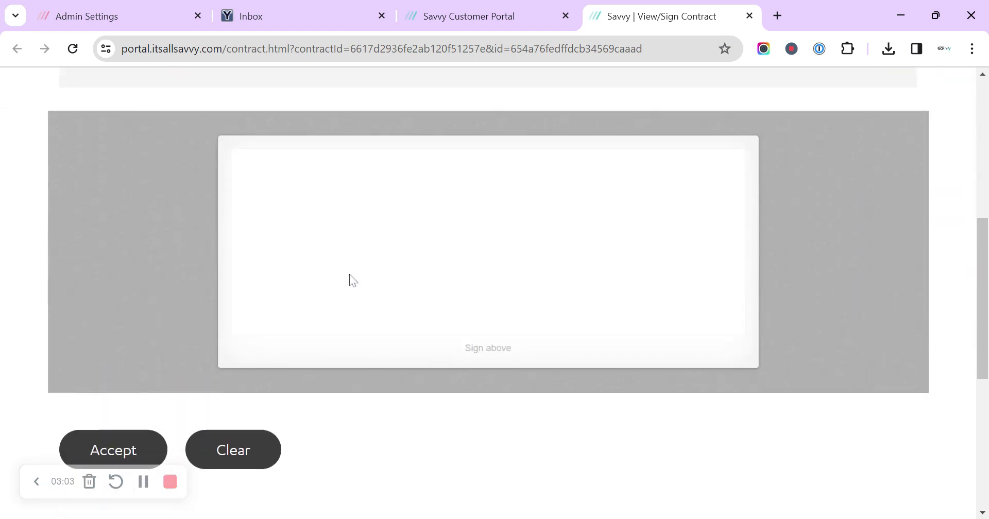
drag(329, 243, 320, 282)
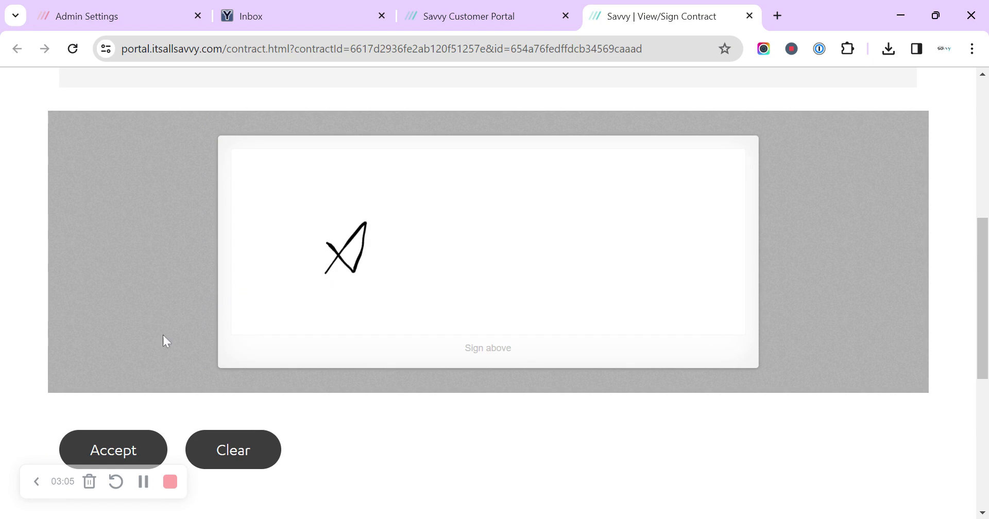
click(119, 457)
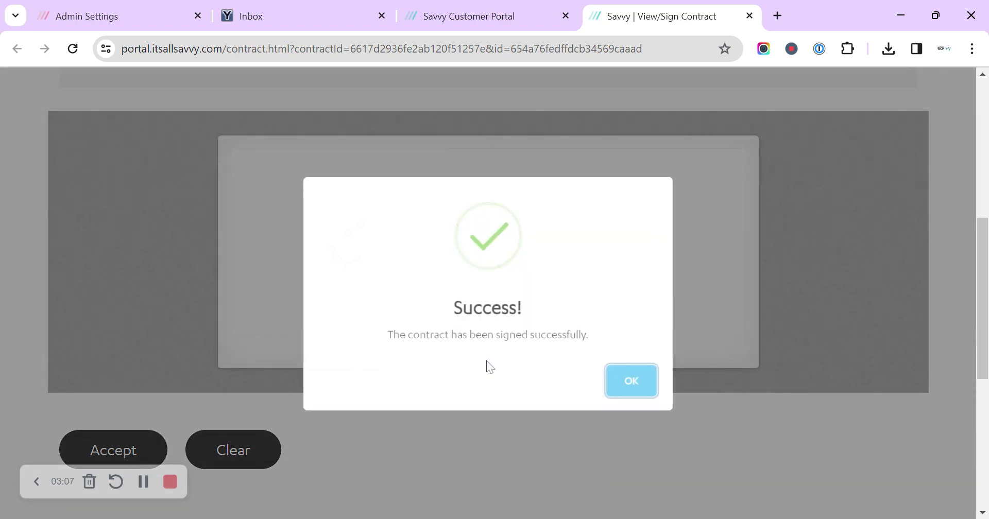
click(620, 387)
scroll(612, 399, down, 6)
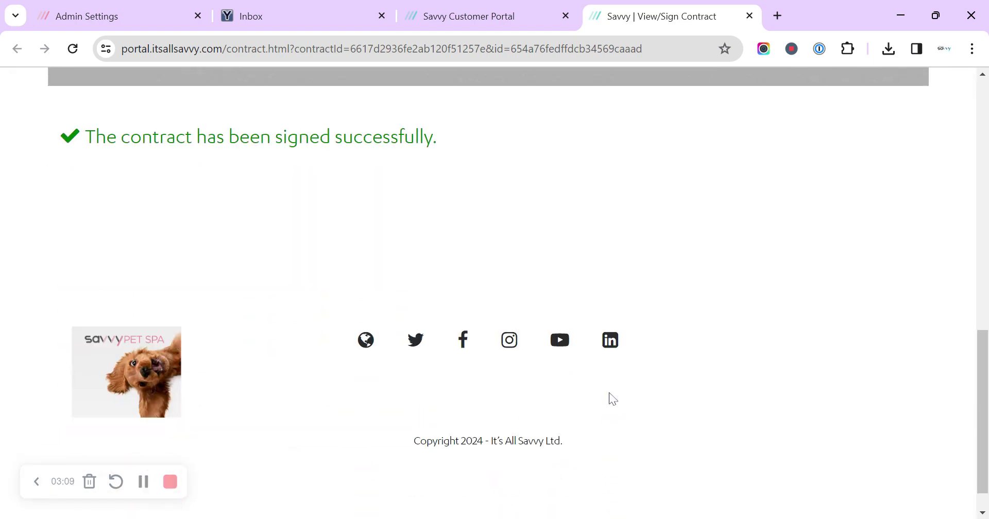
scroll(612, 400, up, 13)
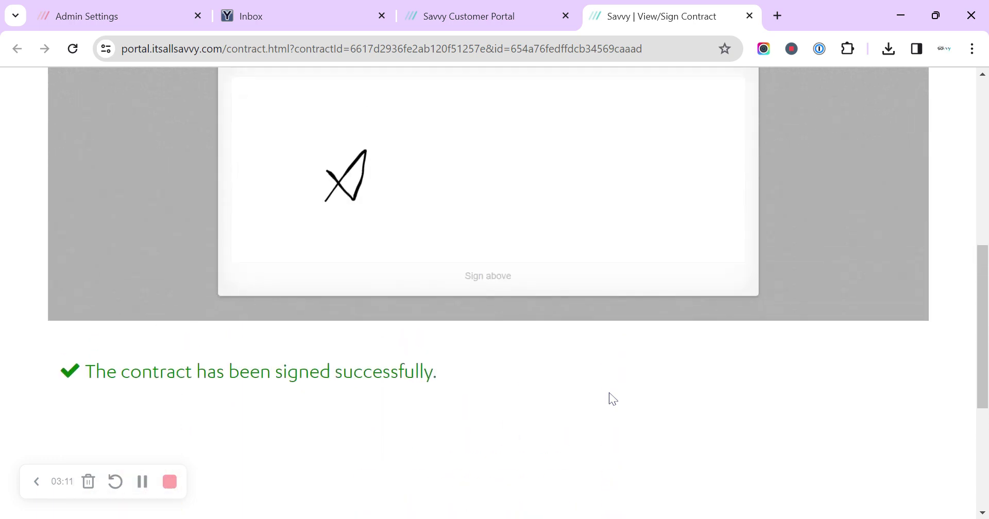